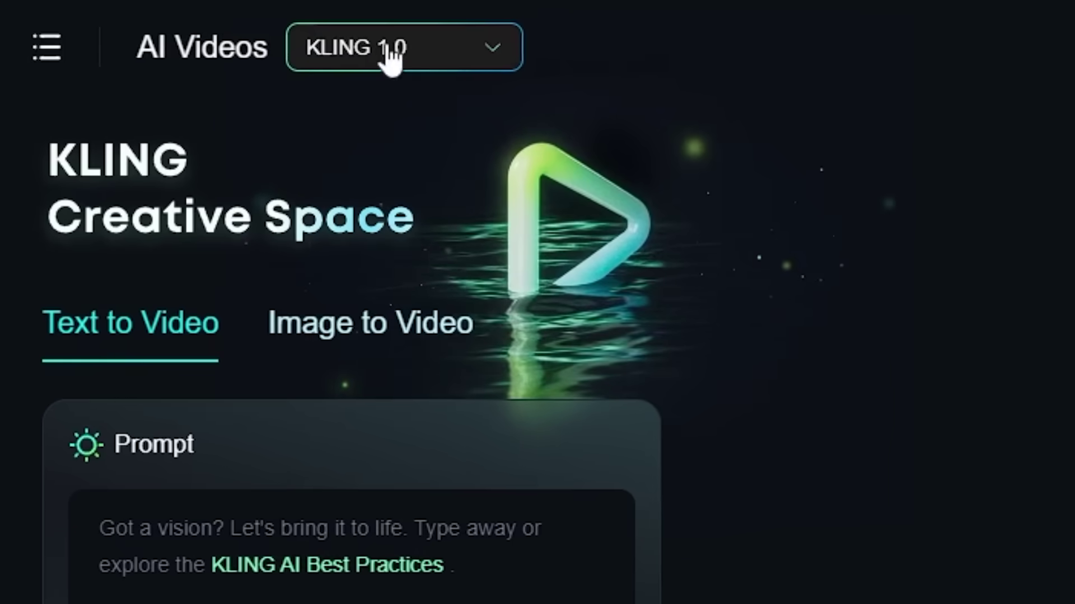
- Select KLING 1.5 from the video model list, replacing KLING 1.0
left_click(492, 50)
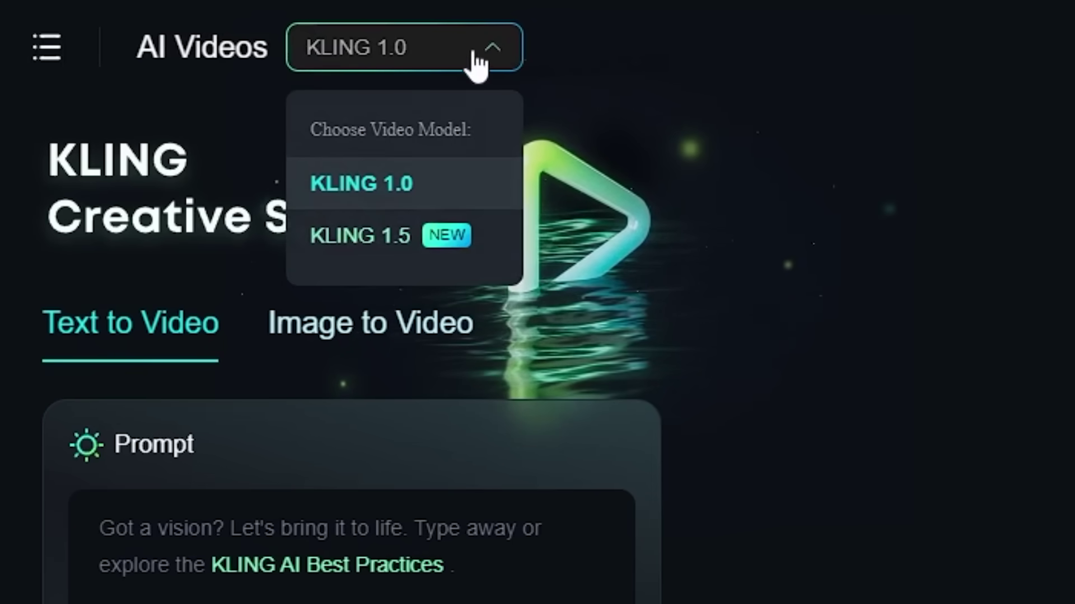
left_click(397, 241)
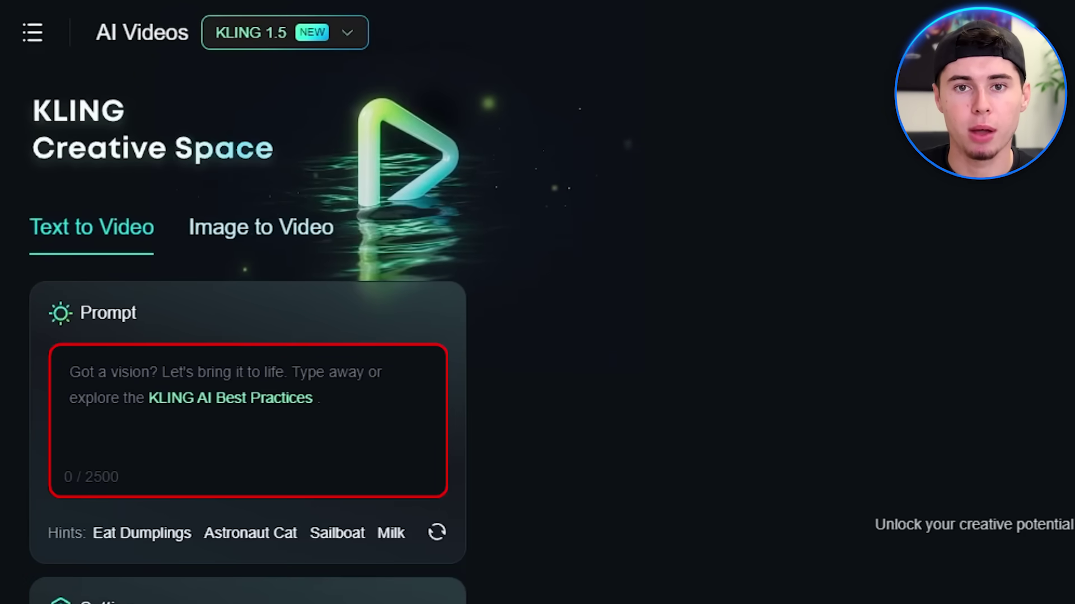
- Enter the prompt 'a man eating spaghetti while sitting on a bench in a busy street.'
left_click(242, 233)
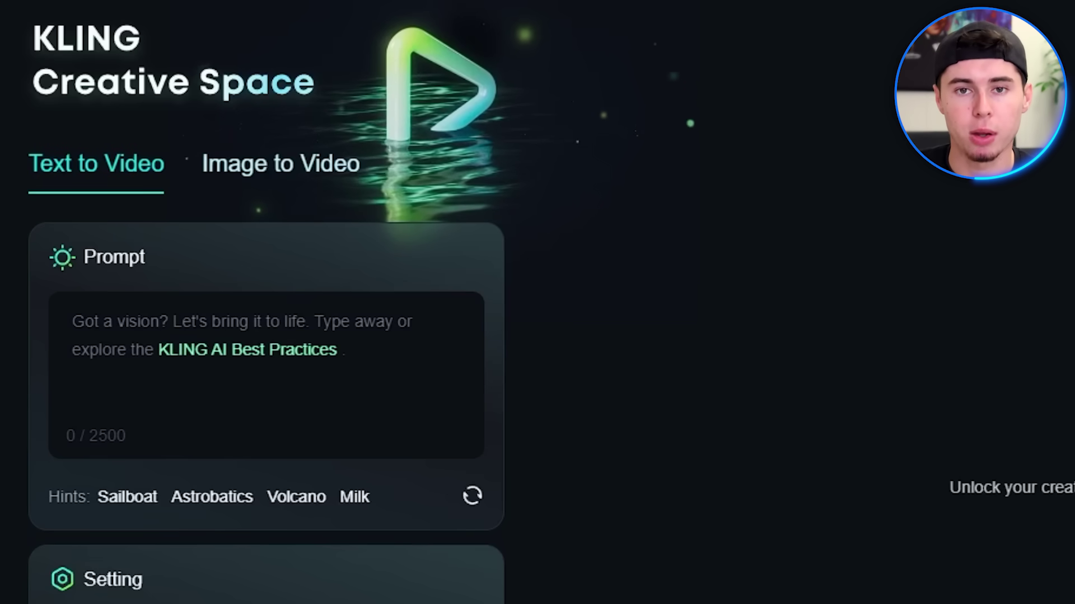
left_click(90, 330)
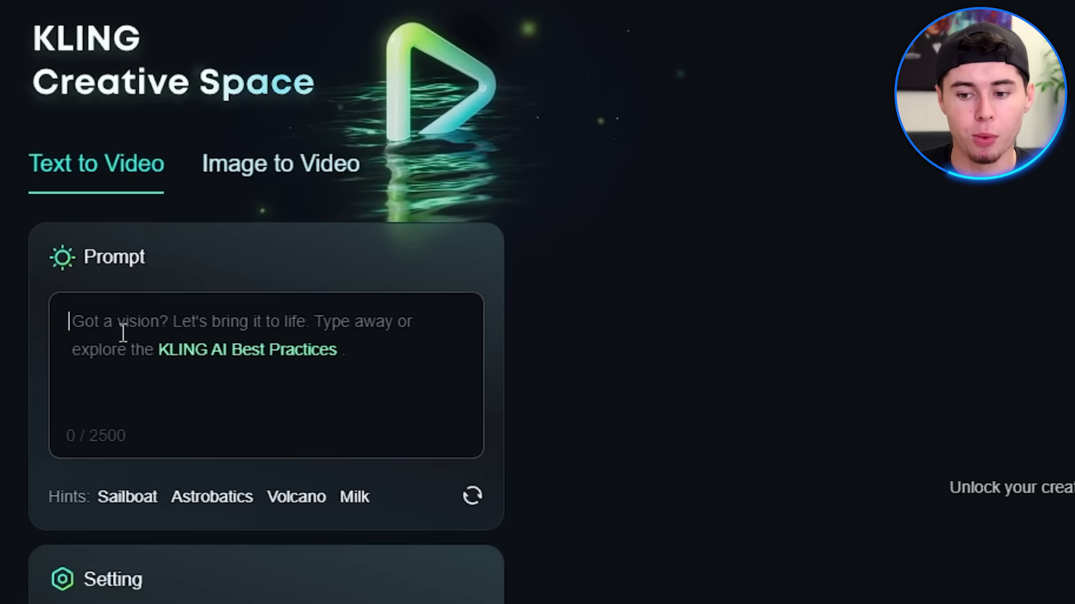
type("a man eating spaghetti whi")
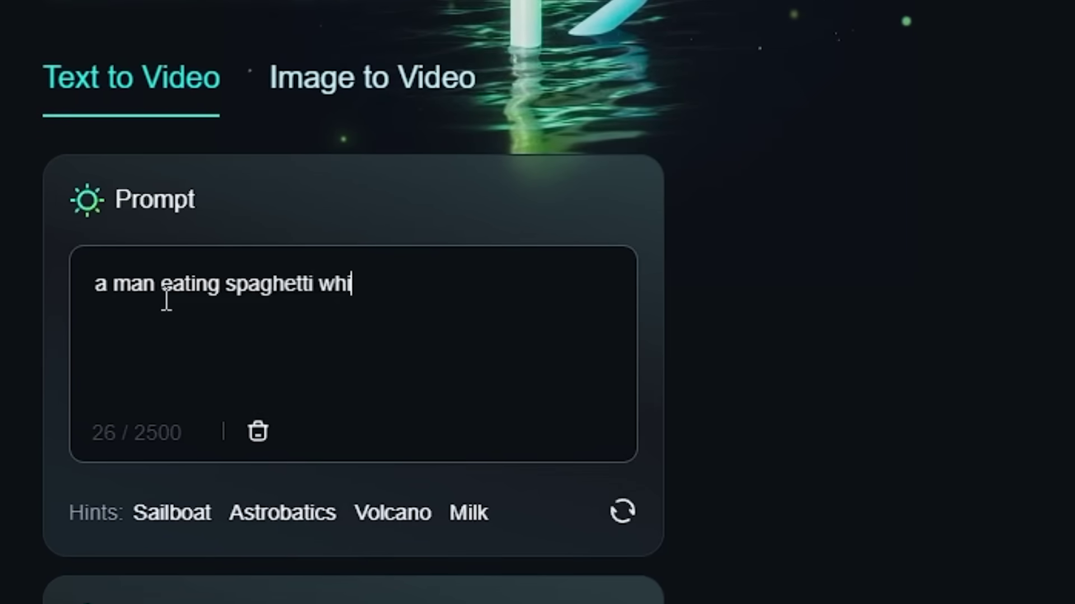
type("le sitting on a bench in a busy street.")
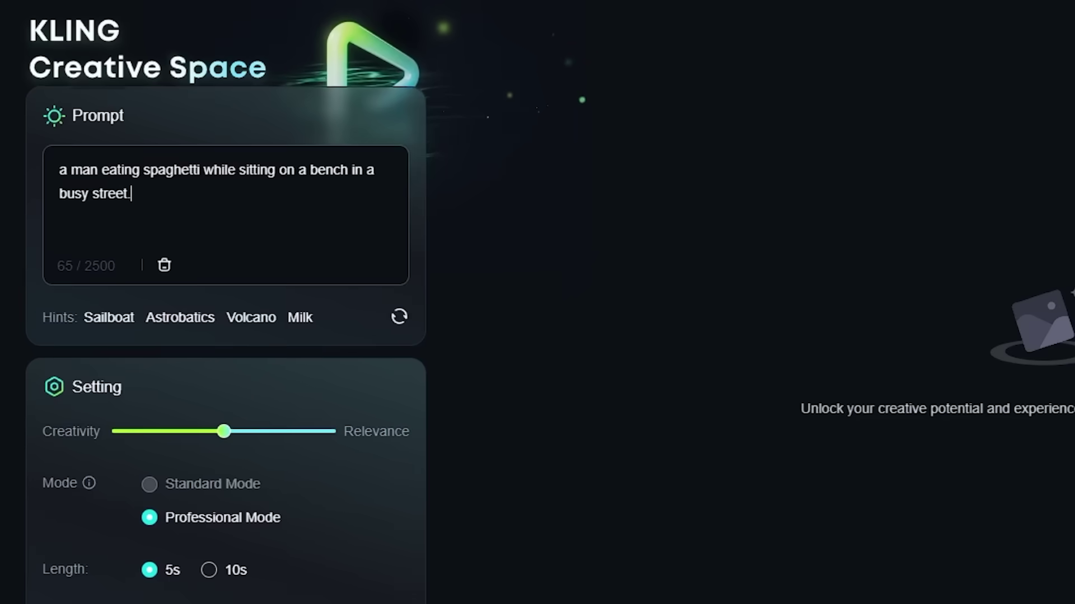
scroll(225, 302, "down", 3)
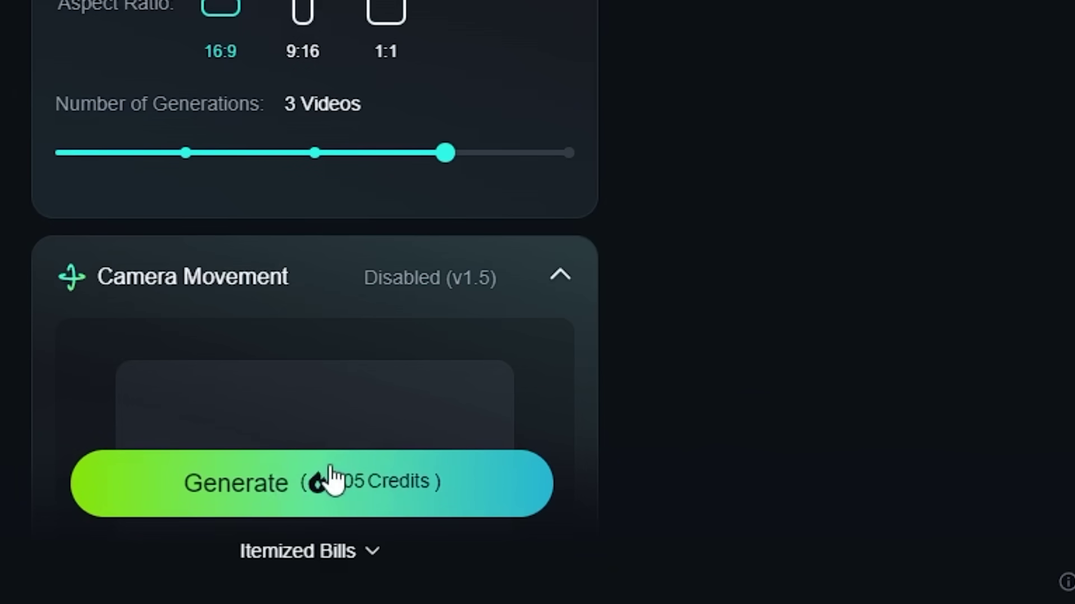
- Generate the three 16:9 spaghetti-bench videos
left_click(332, 479)
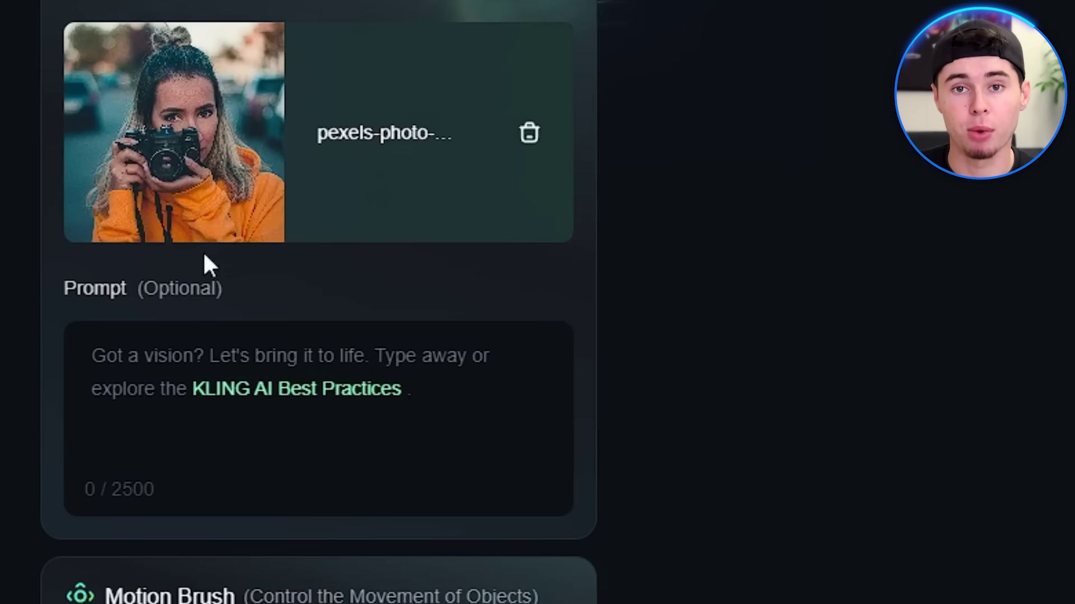
- Give the woman-with-camera photo a short prompt and generate its video
left_click(324, 344)
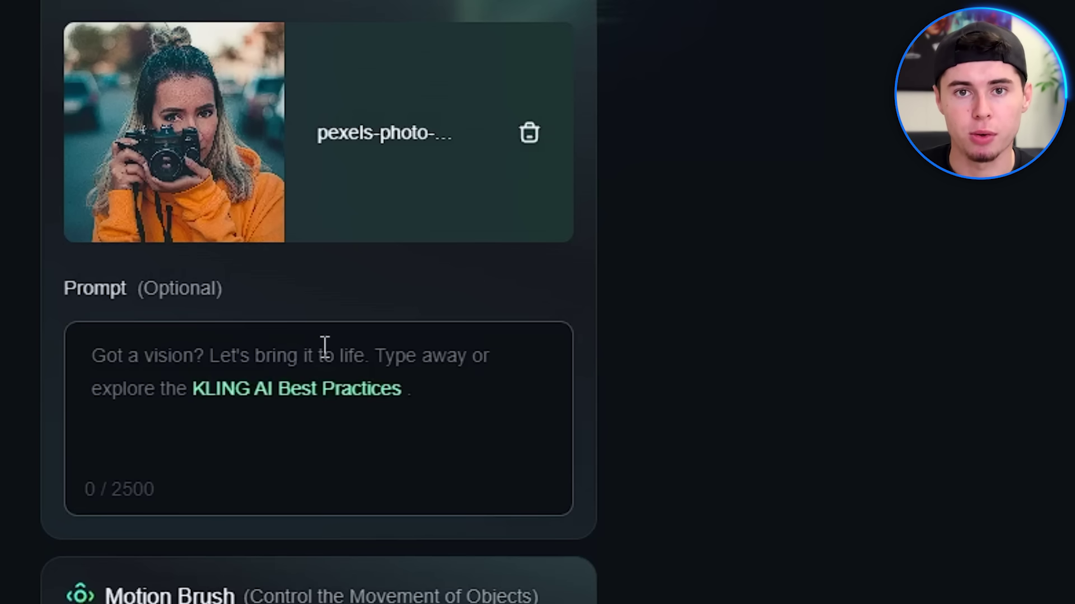
left_click(325, 347)
type("a woman capturing a photo")
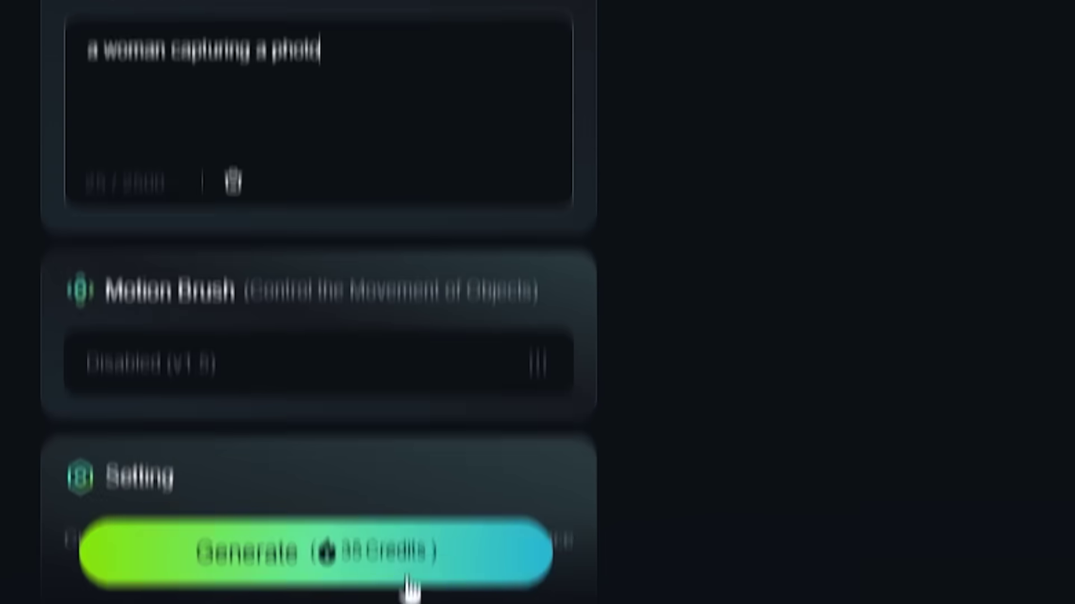
left_click(408, 582)
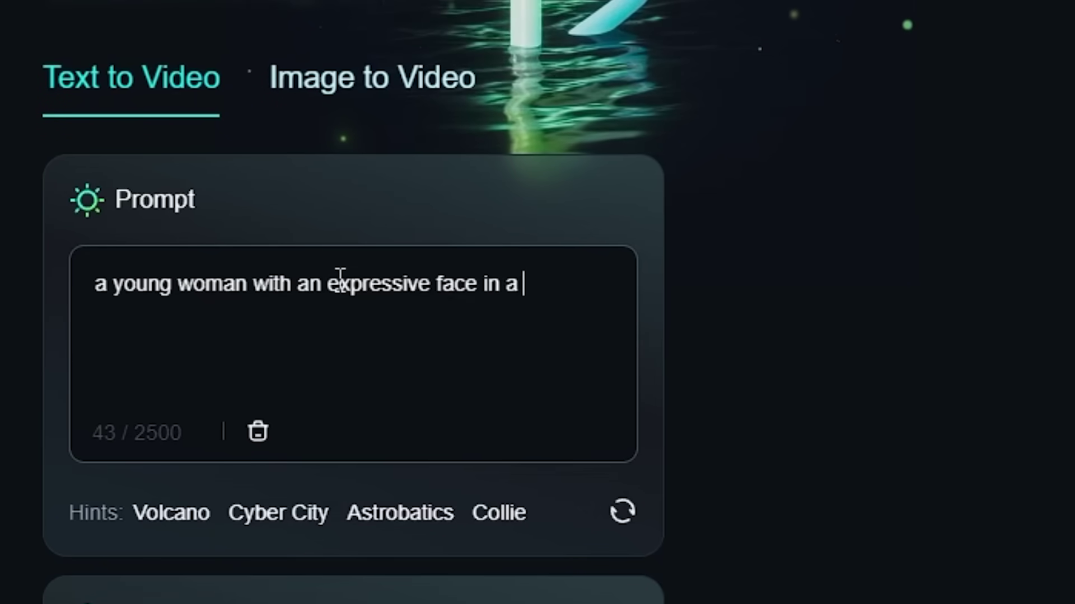
- Write the Text to Video prompt 'a young woman with an expressive face in a'
type("cinematic")
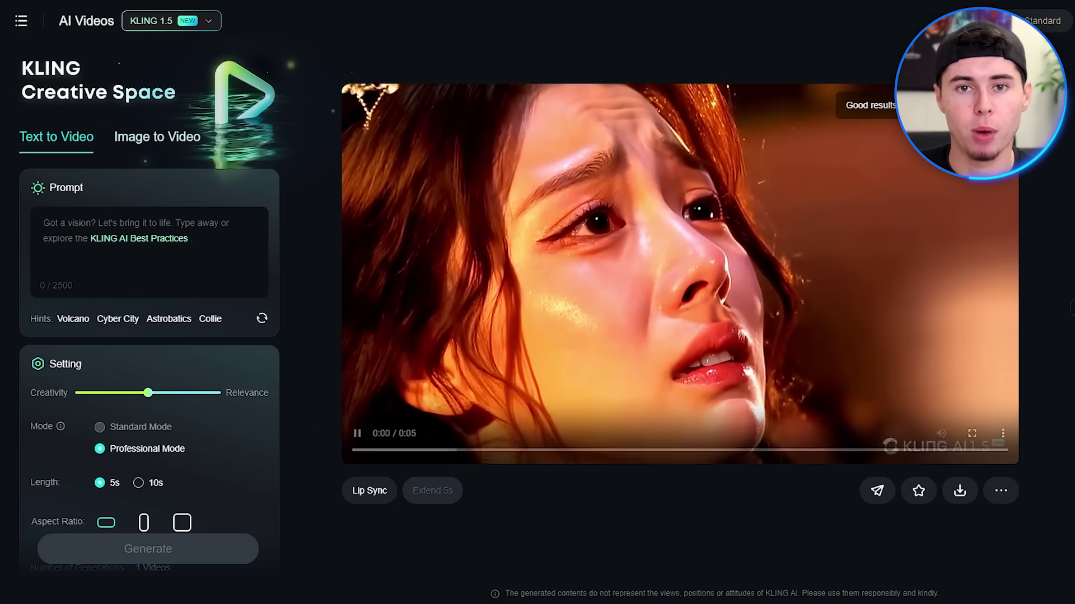
- Enter the prompt 'a guy wearing shorts in the gym doing a bench press'
left_click(184, 229)
type("a guy wearing shorts in ")
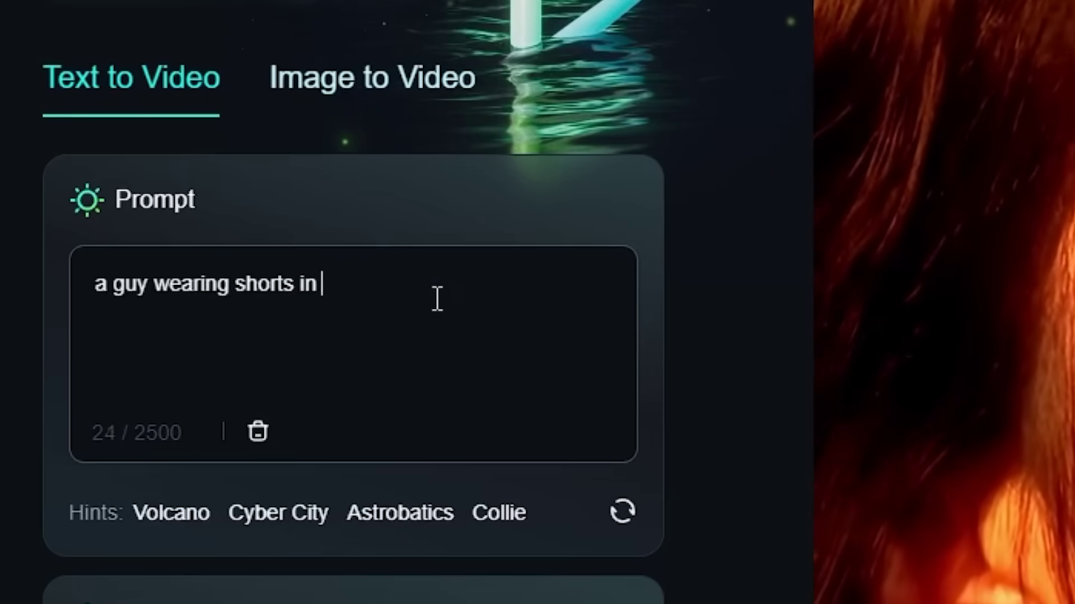
type("the gym doing a bench press")
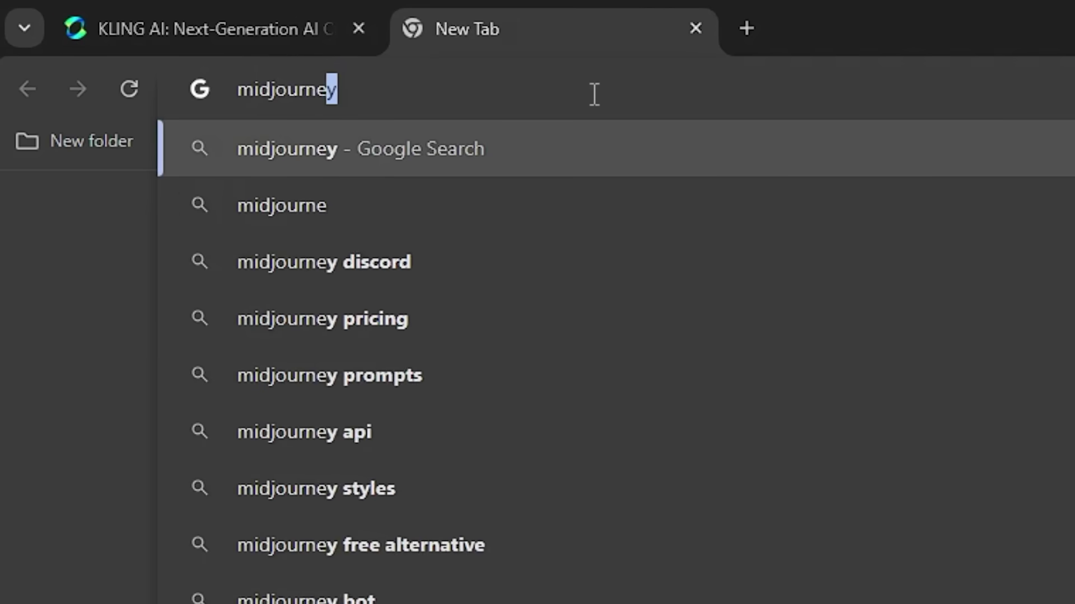
- Search for midjourney, open its website, and sign up with a Discord account
key("Return")
left_click(230, 189)
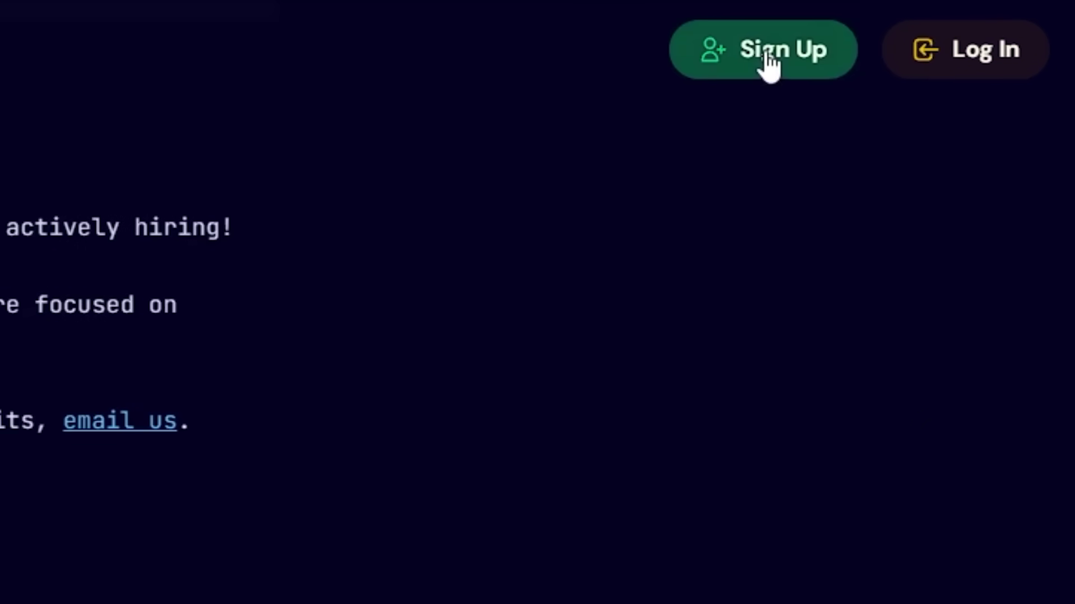
left_click(770, 56)
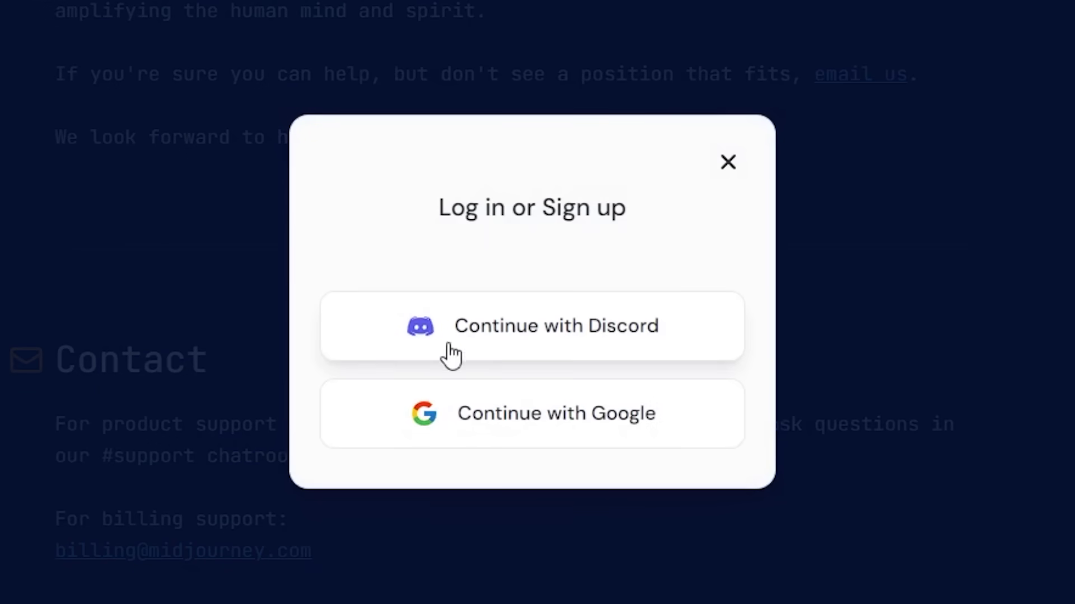
left_click(614, 356)
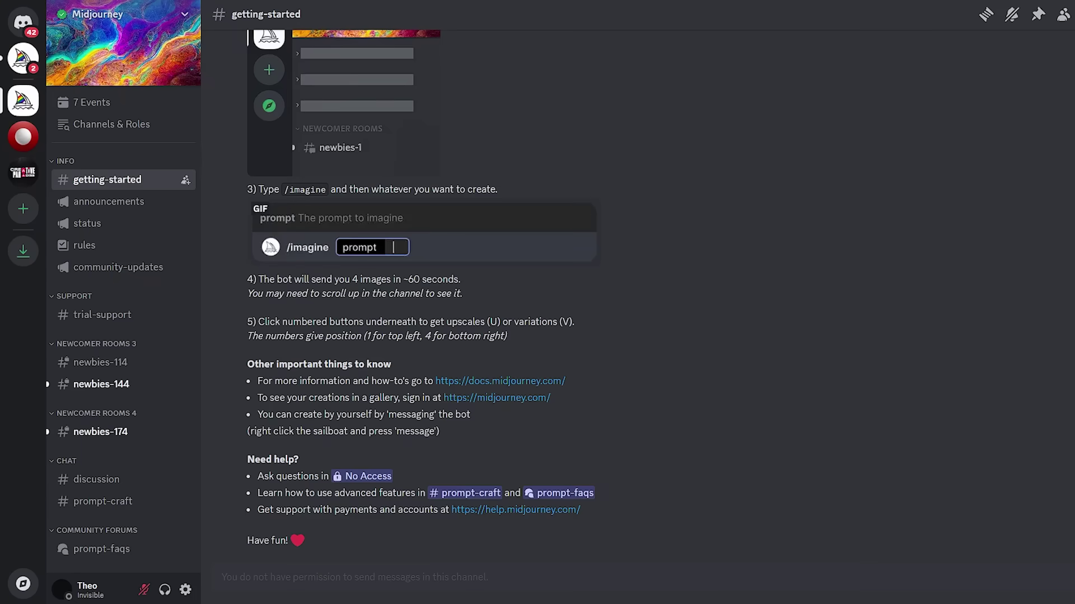
- Open the newbies-144 channel and start a Midjourney /imagine command
mouse_move(101, 384)
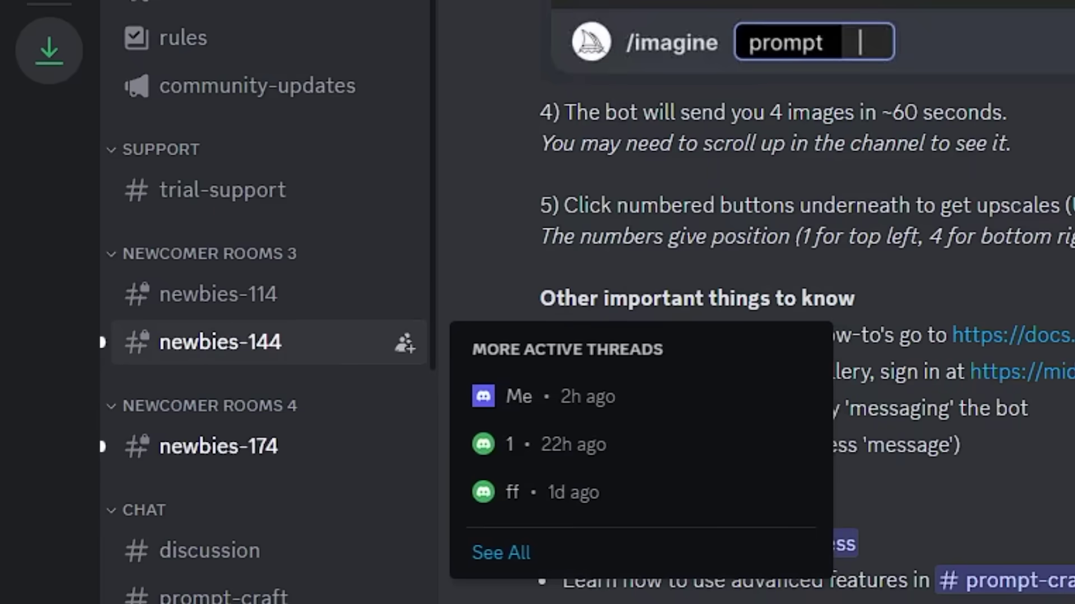
left_click(253, 358)
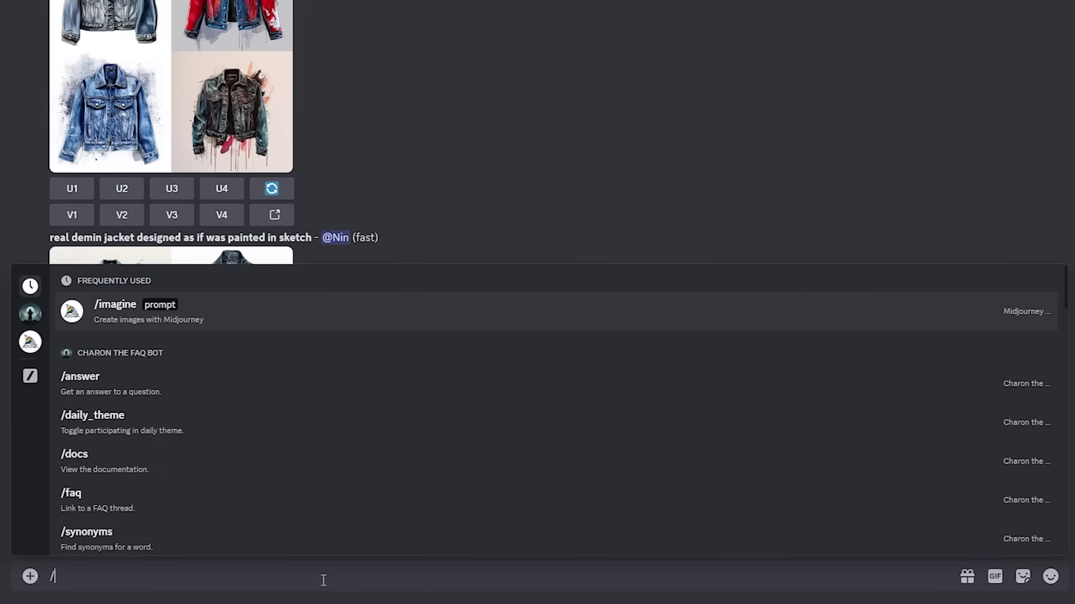
type("imagine")
key("Tab")
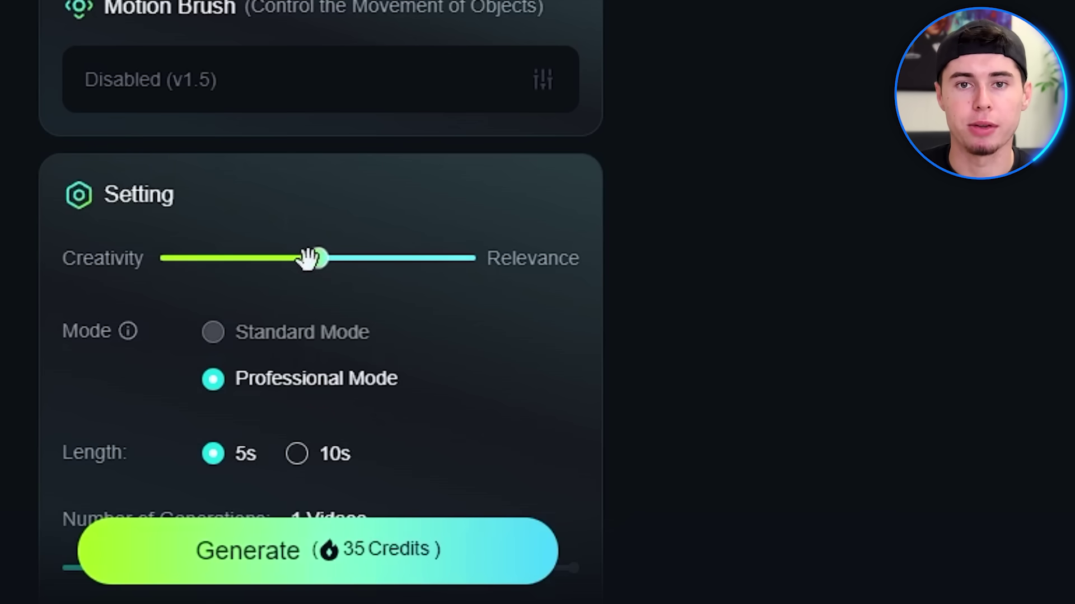
left_click_drag(323, 259, 478, 262)
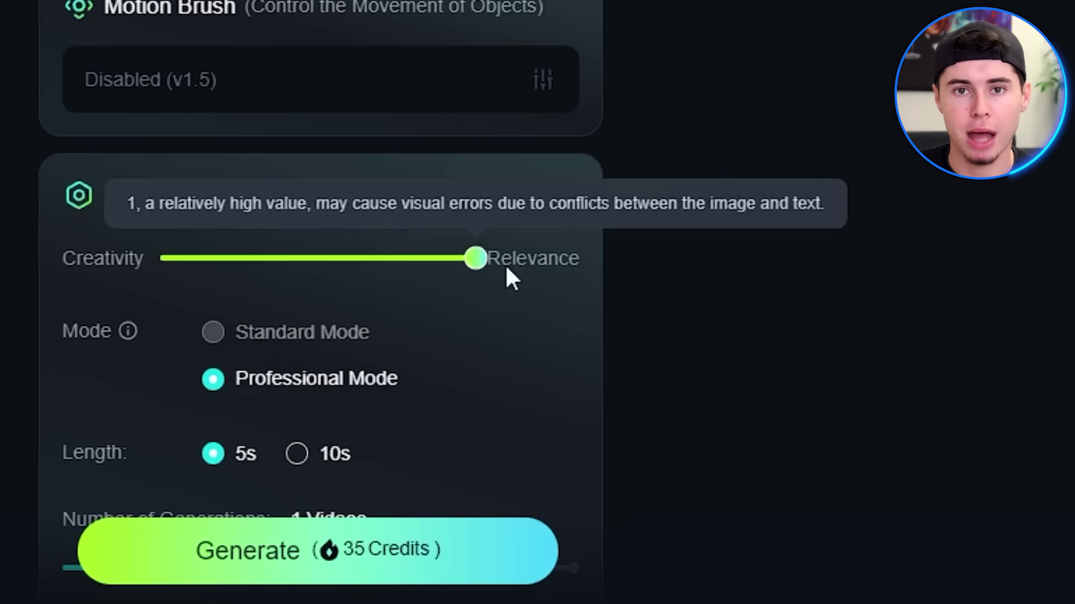
left_click_drag(476, 259, 335, 263)
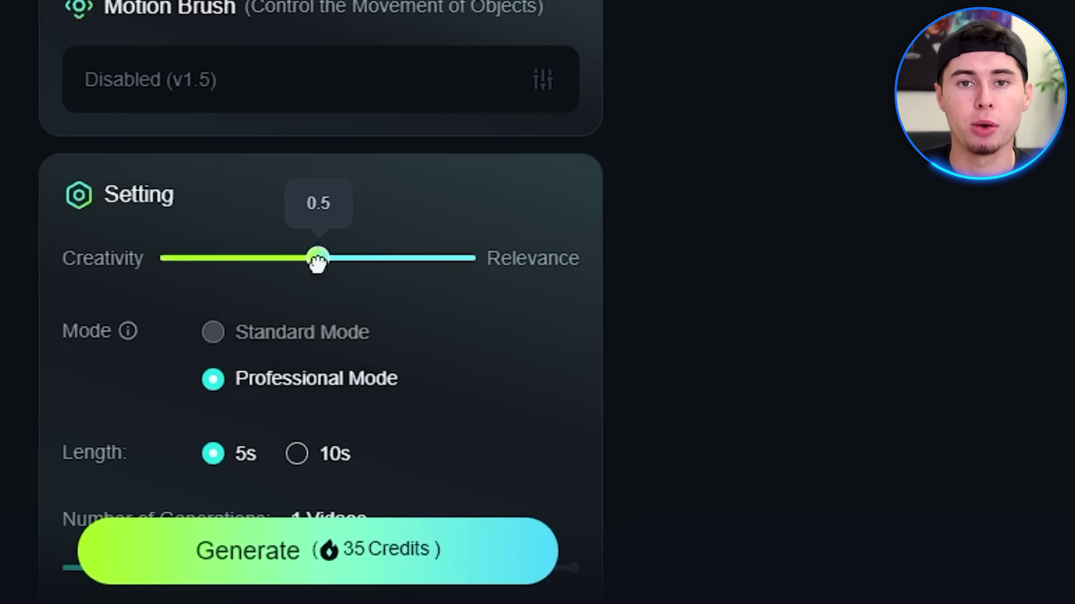
scroll(476, 317, "down", 2)
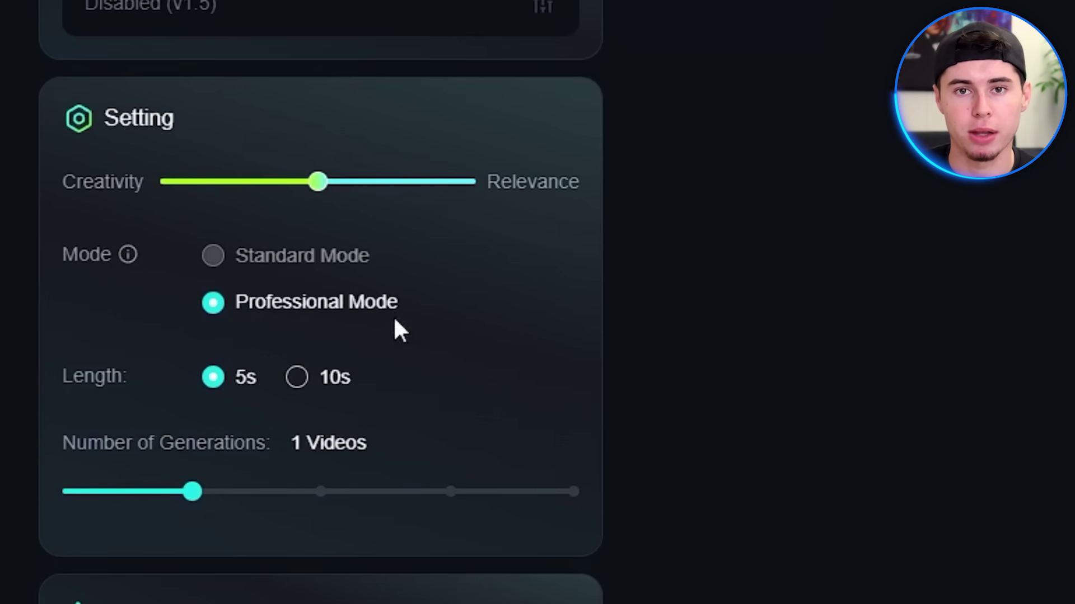
mouse_move(240, 298)
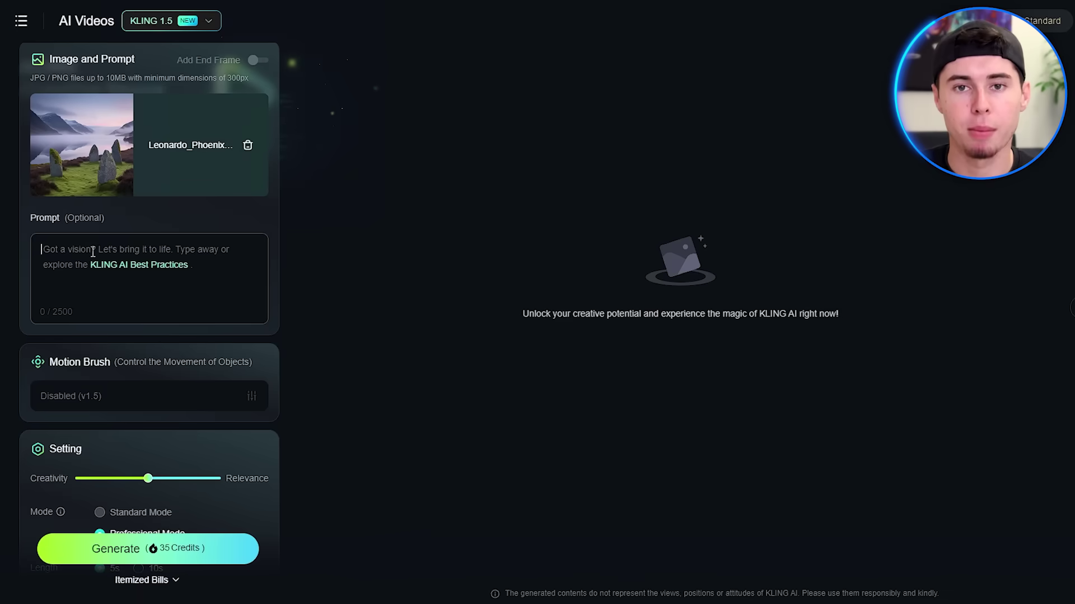
- Replace the draft 'a misty mountain' with a prompt about a rugged peak in swirling mist
type("a ")
type("misty mou")
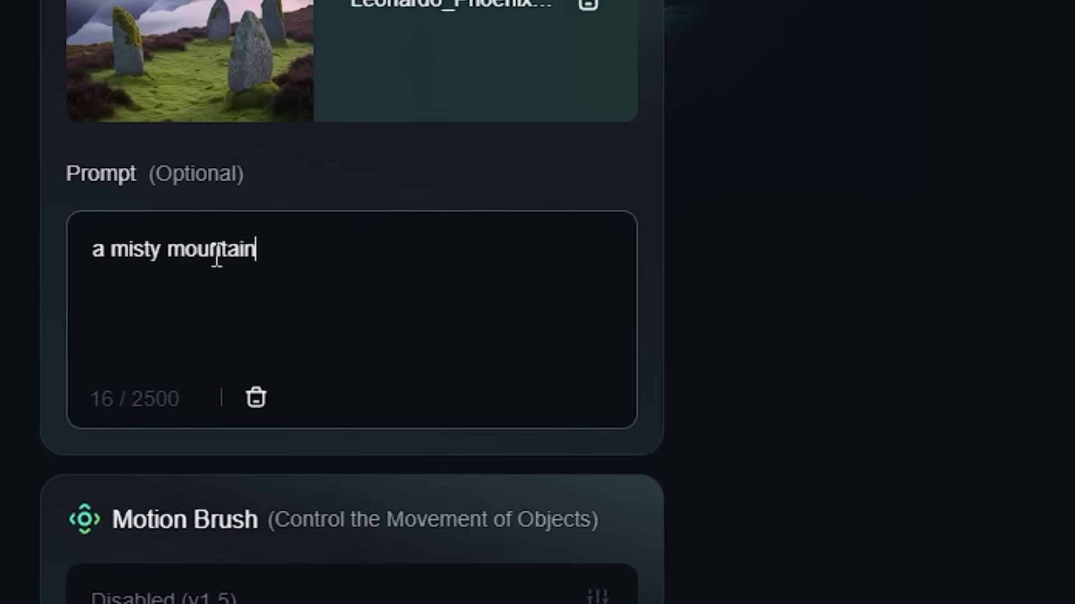
type("ntain")
key("ctrl+a")
key("BackSpace")
type("ar")
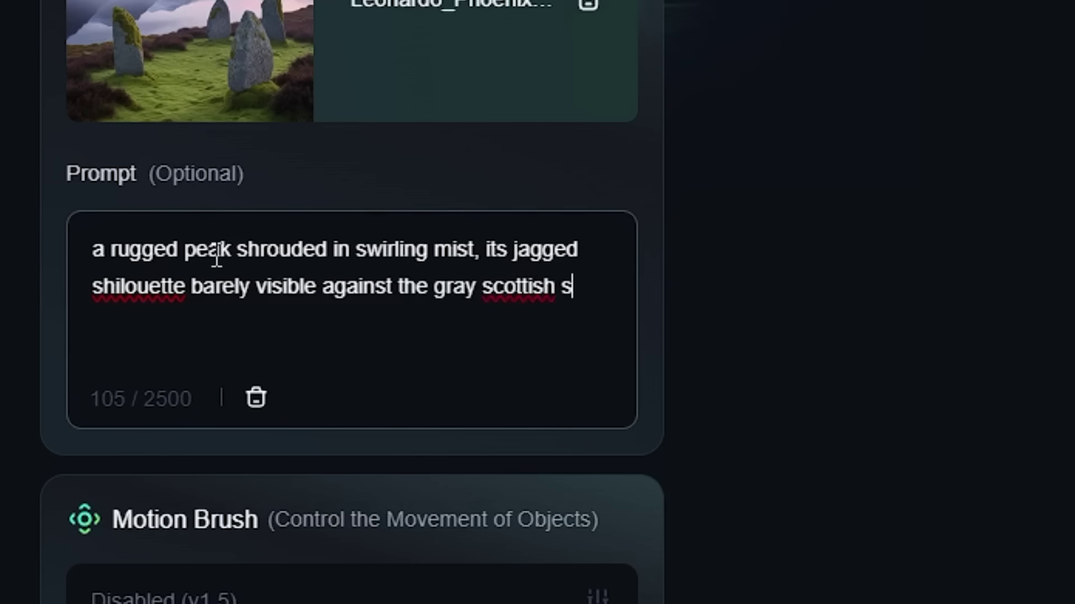
type("ky")
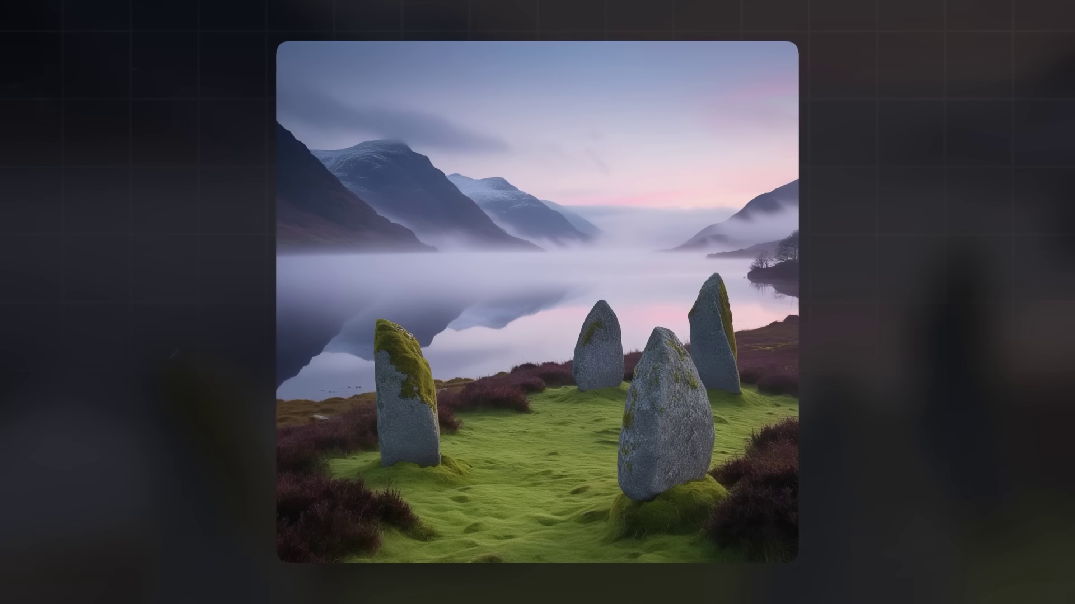